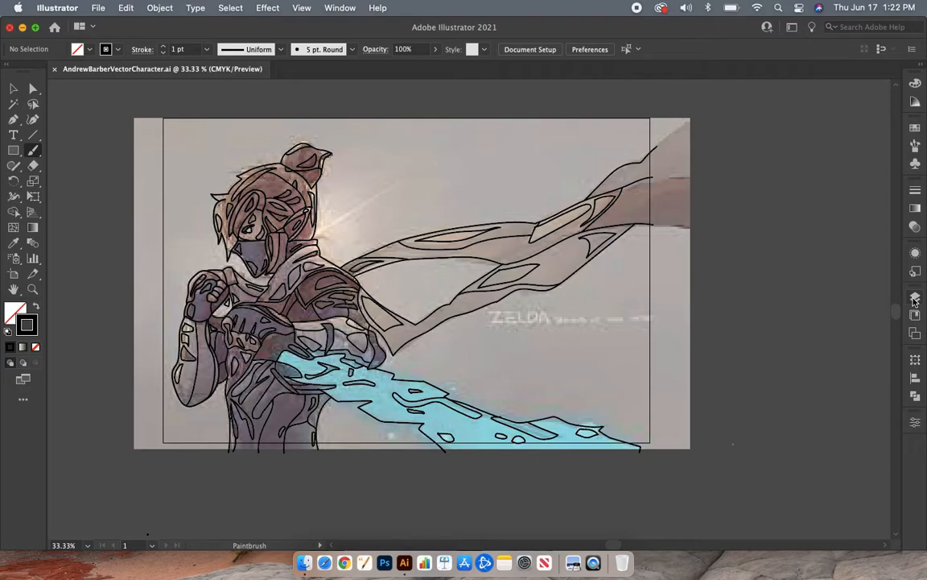
# - Open the Layers panel to see the Outline and Stock Photo layers
pyautogui.click(915, 298)
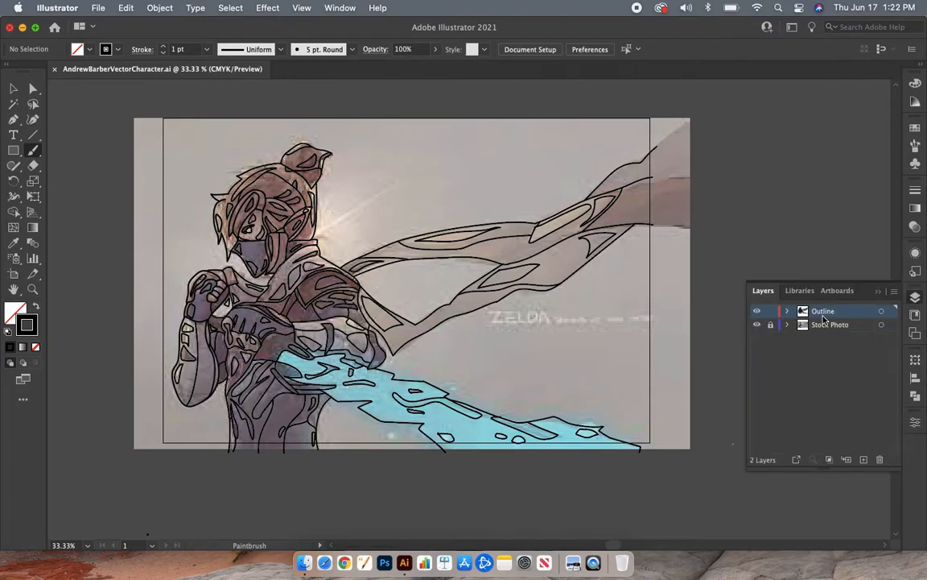
pyautogui.click(915, 298)
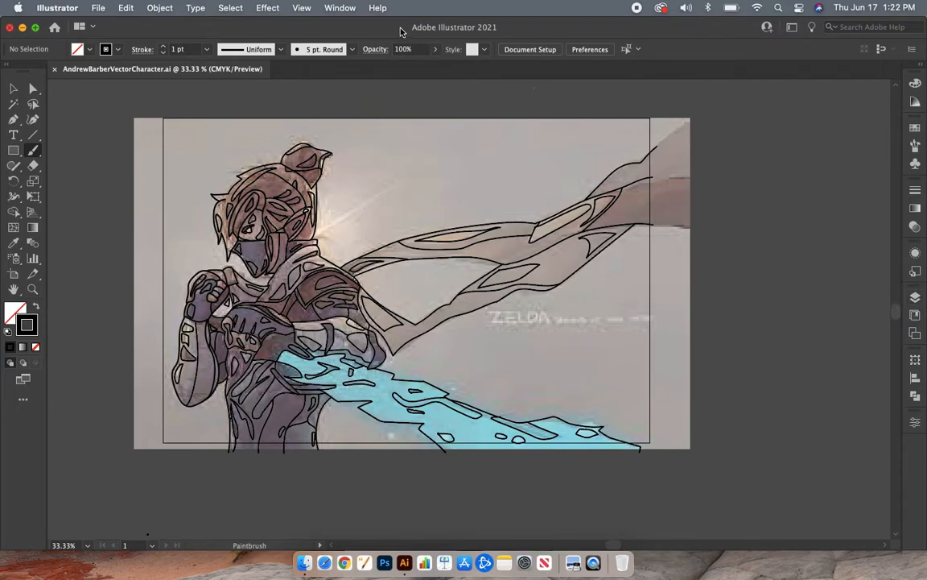
pyautogui.click(342, 10)
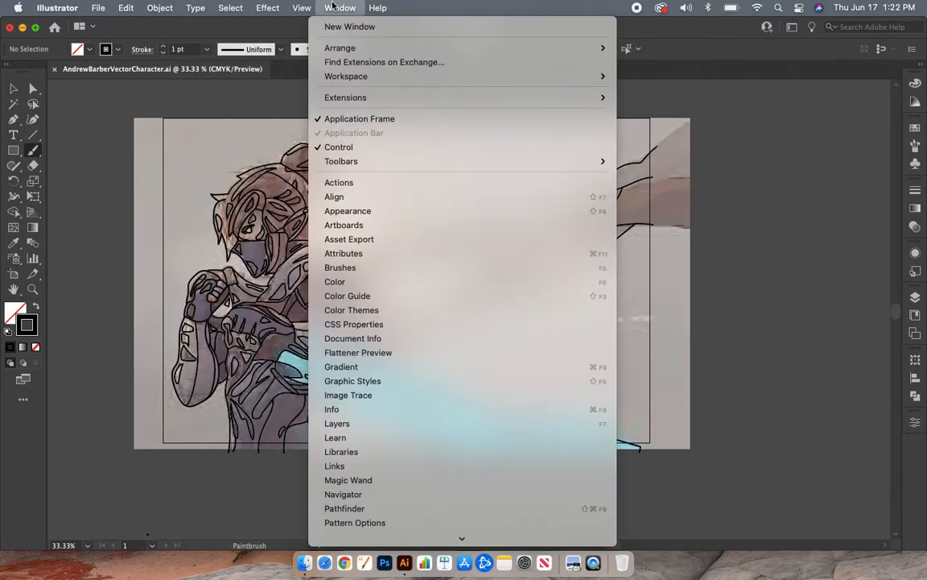
pyautogui.click(351, 425)
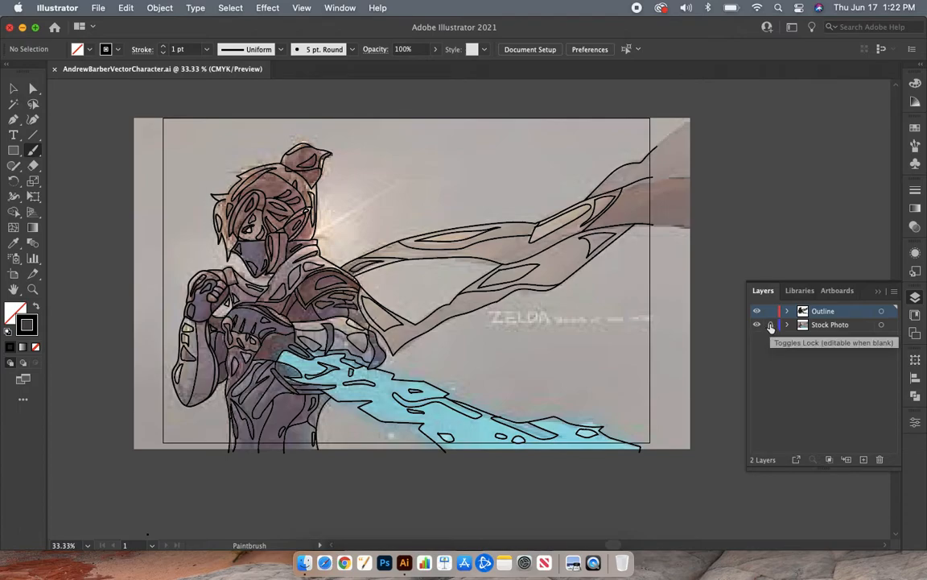
# - Hide the Stock Photo layer so only the character's outline shows on the artboard
pyautogui.click(770, 326)
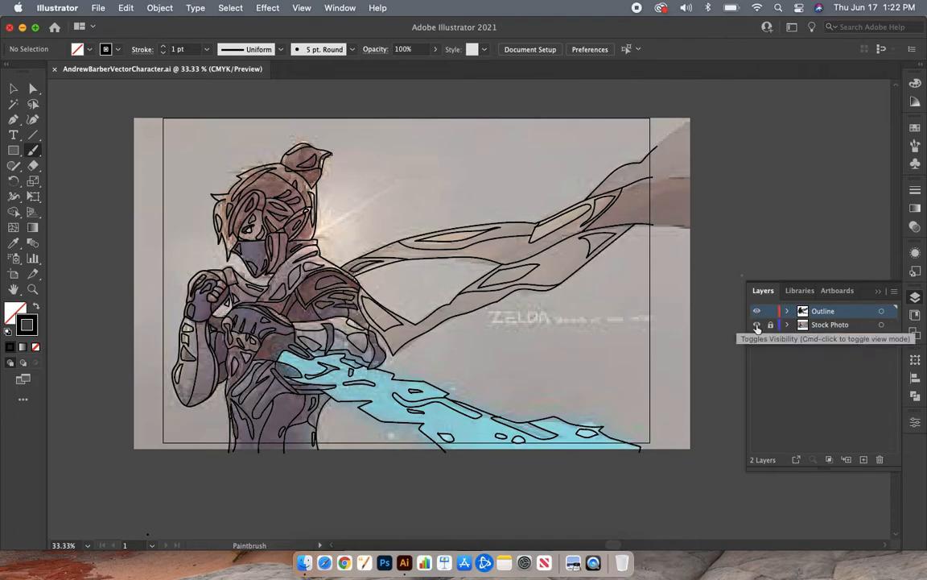
pyautogui.click(757, 326)
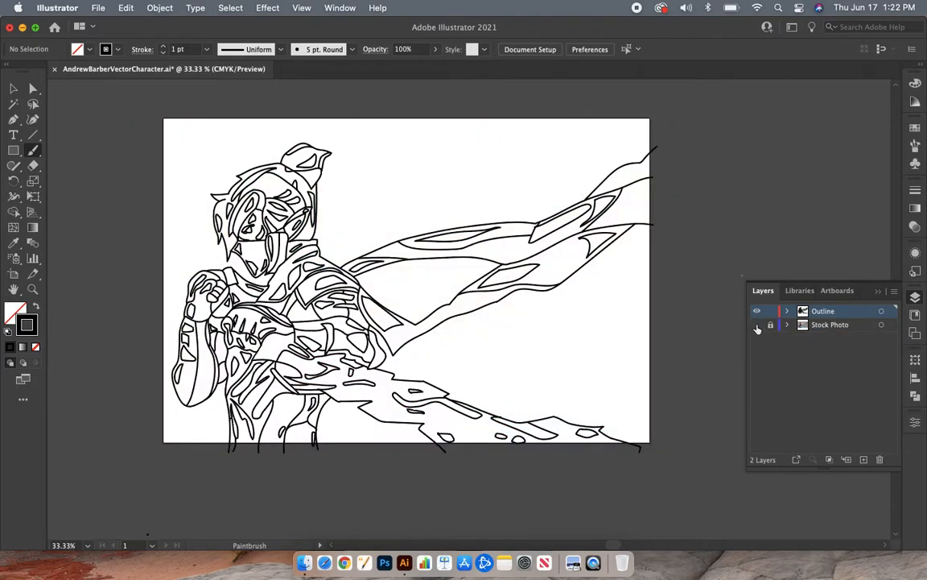
pyautogui.click(756, 325)
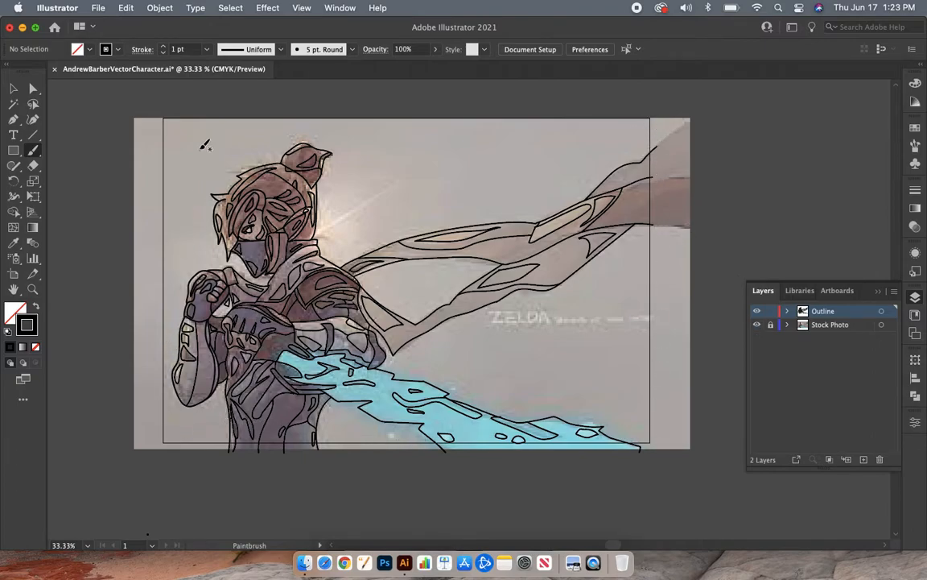
pyautogui.click(757, 326)
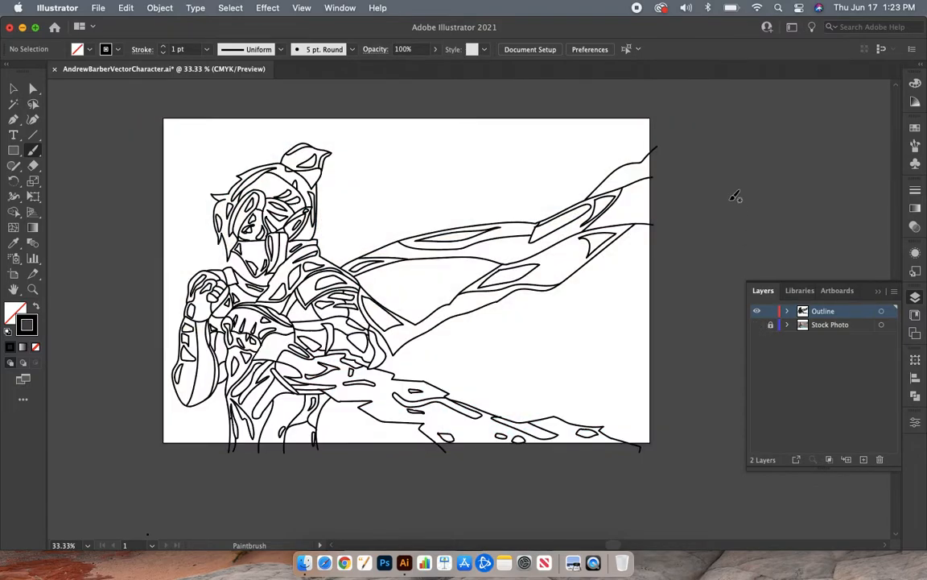
pyautogui.moveTo(730, 198)
pyautogui.mouseDown()
pyautogui.moveTo(803, 203)
pyautogui.moveTo(771, 126)
pyautogui.mouseUp()
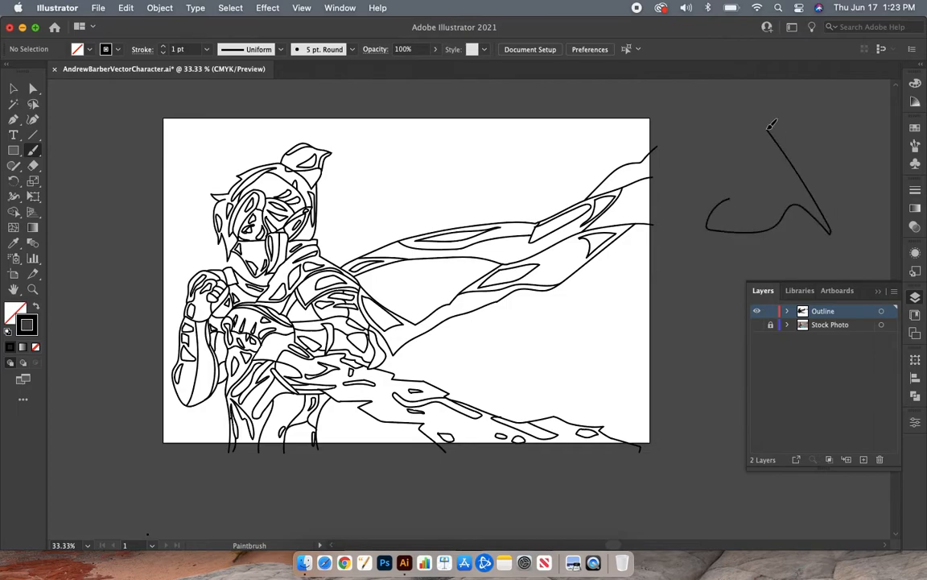
pyautogui.press('super+z')
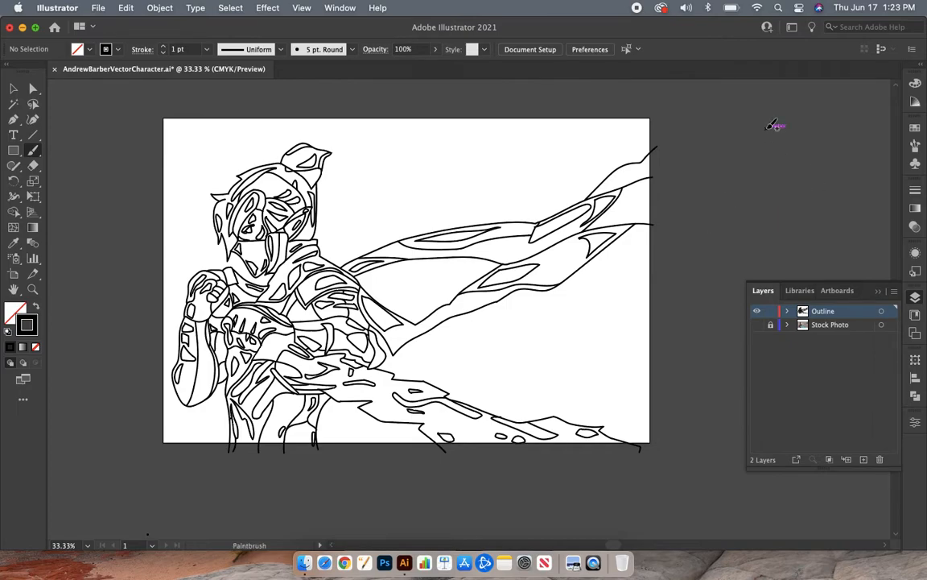
pyautogui.click(756, 326)
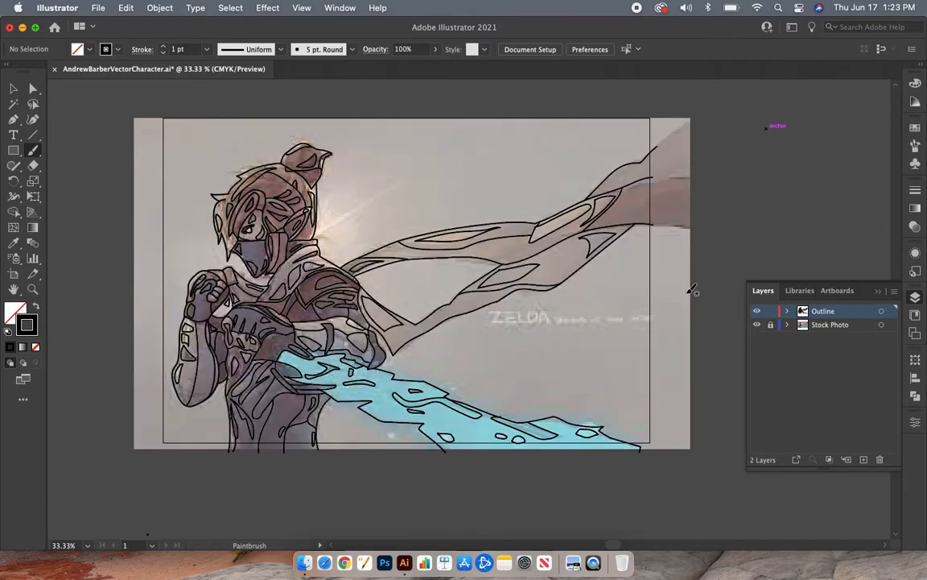
pyautogui.click(757, 325)
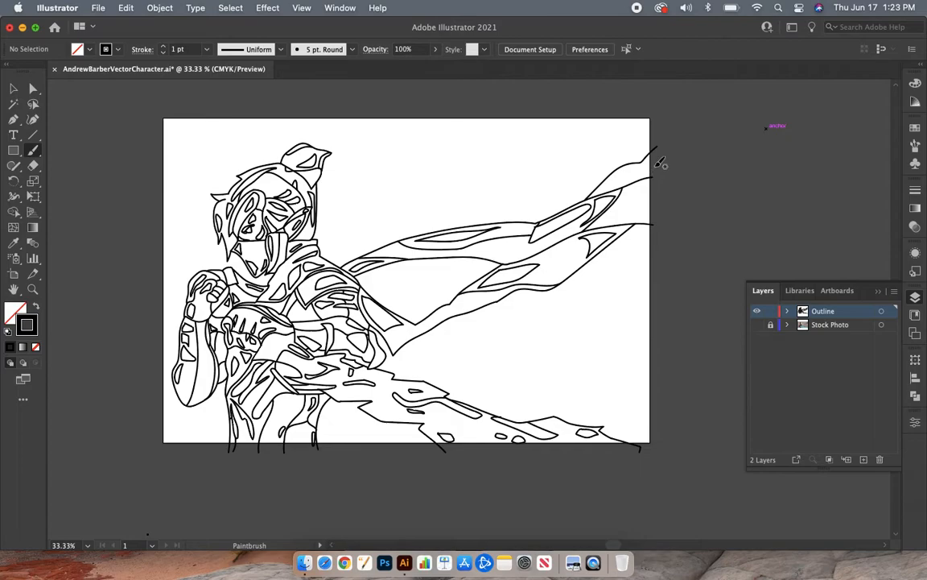
# - Close the lower open end of the scarf with a Paintbrush stroke joining its two lines just outside the artboard's right edge
pyautogui.press('super+plus')
pyautogui.press('super+plus')
pyautogui.press('super+plus')
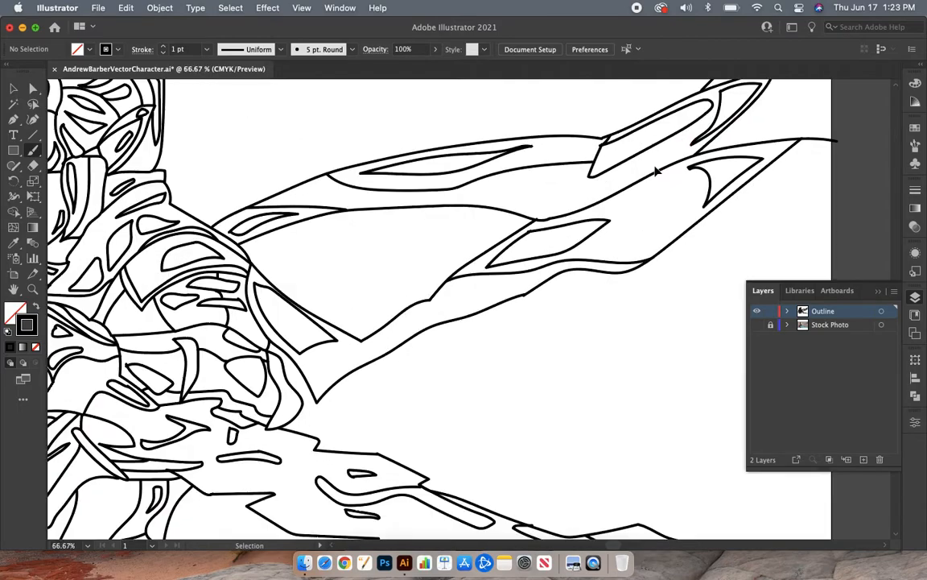
pyautogui.moveTo(772, 98); pyautogui.dragTo(595, 184)
pyautogui.hscroll(5, 596, 184)
pyautogui.scroll(4, 597, 184)
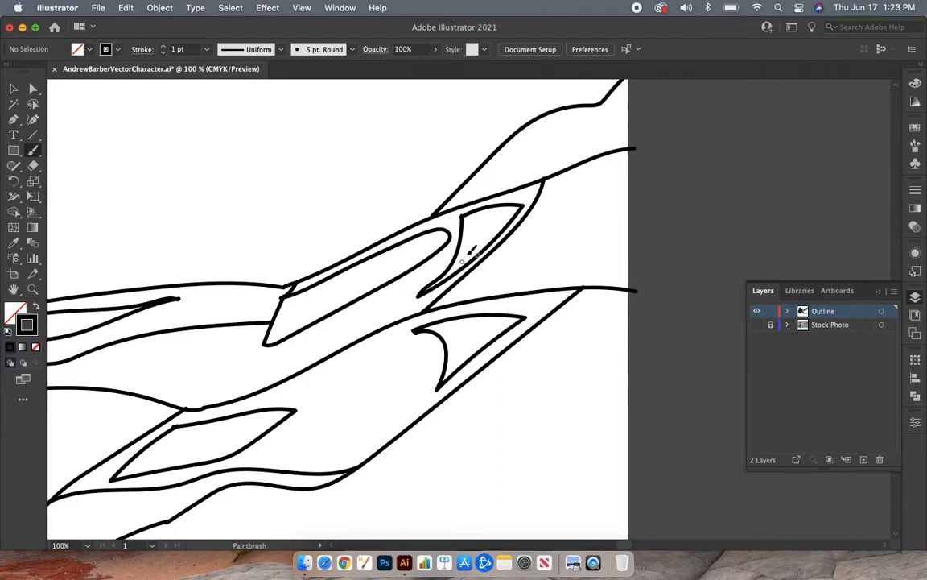
pyautogui.hscroll(5, 551, 229)
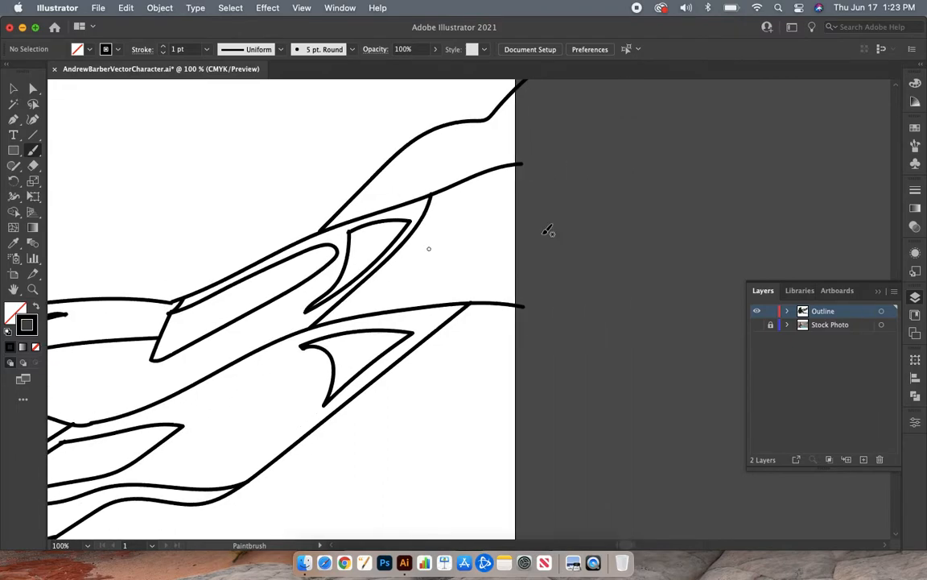
pyautogui.scroll(2, 551, 229)
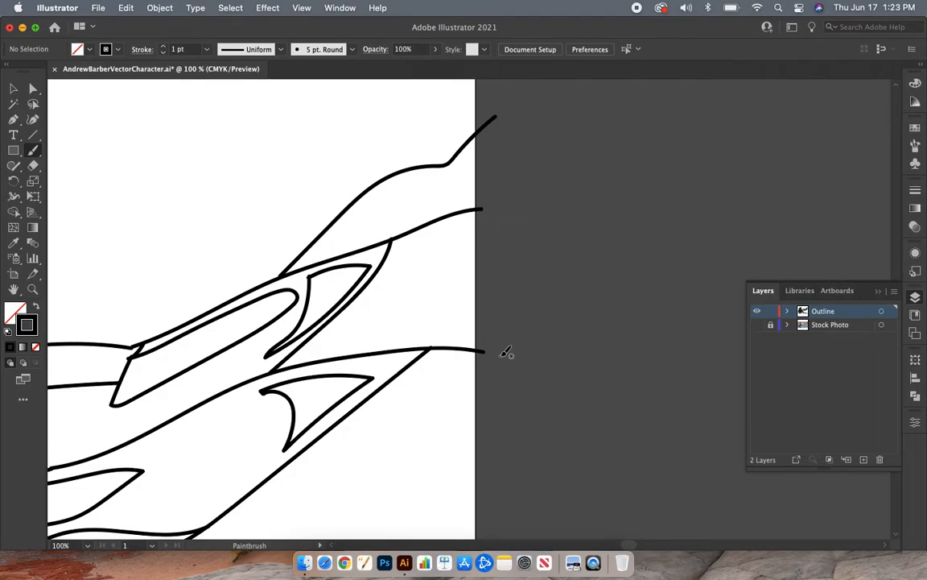
pyautogui.moveTo(484, 350)
pyautogui.mouseDown()
pyautogui.moveTo(499, 262)
pyautogui.moveTo(494, 214)
pyautogui.moveTo(483, 207)
pyautogui.mouseUp()
# - Close the upper open end of the scarf with a Paintbrush stroke from its tip down to the line below
pyautogui.scroll(3, 544, 153)
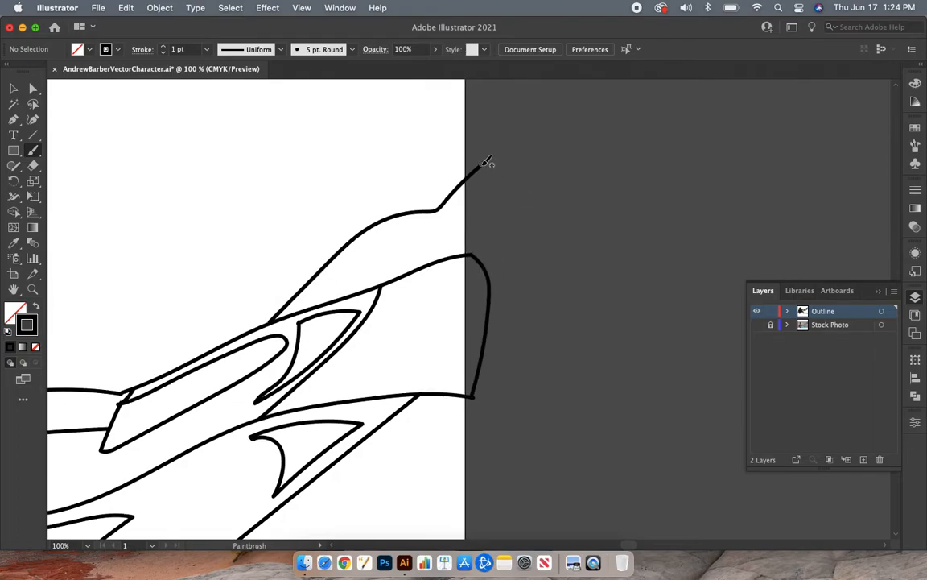
pyautogui.moveTo(487, 164); pyautogui.dragTo(461, 241)
pyautogui.press('super+z')
pyautogui.moveTo(487, 163); pyautogui.dragTo(469, 251)
# - Close the open underside of the sword blade with a Paintbrush stroke just below the artboard's bottom edge
pyautogui.scroll(-5, 563, 228)
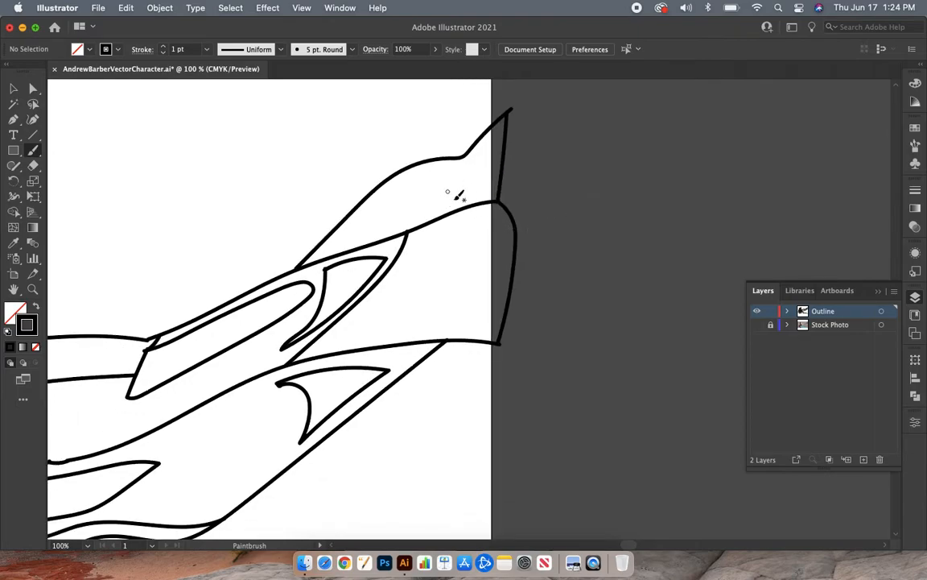
pyautogui.scroll(-5, 458, 251)
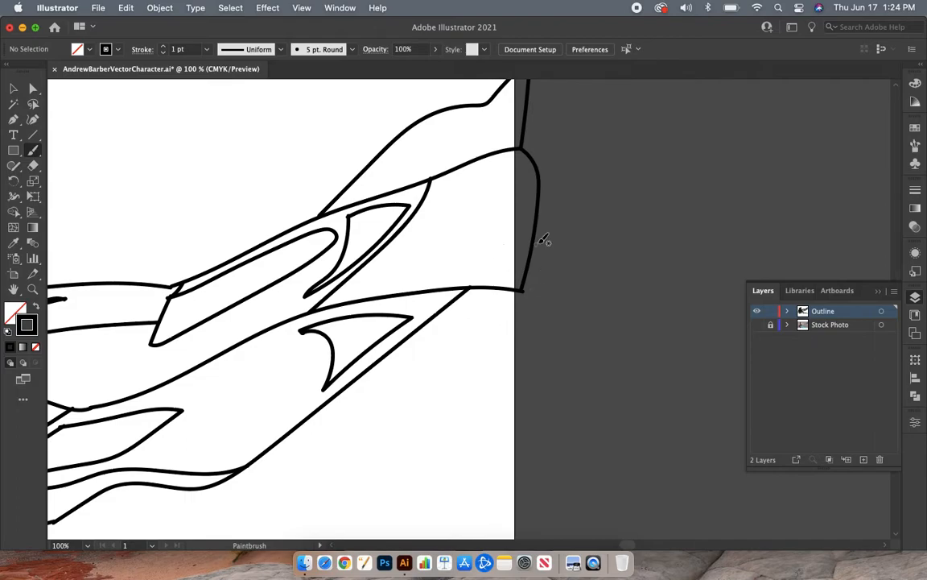
pyautogui.scroll(-10, 474, 375)
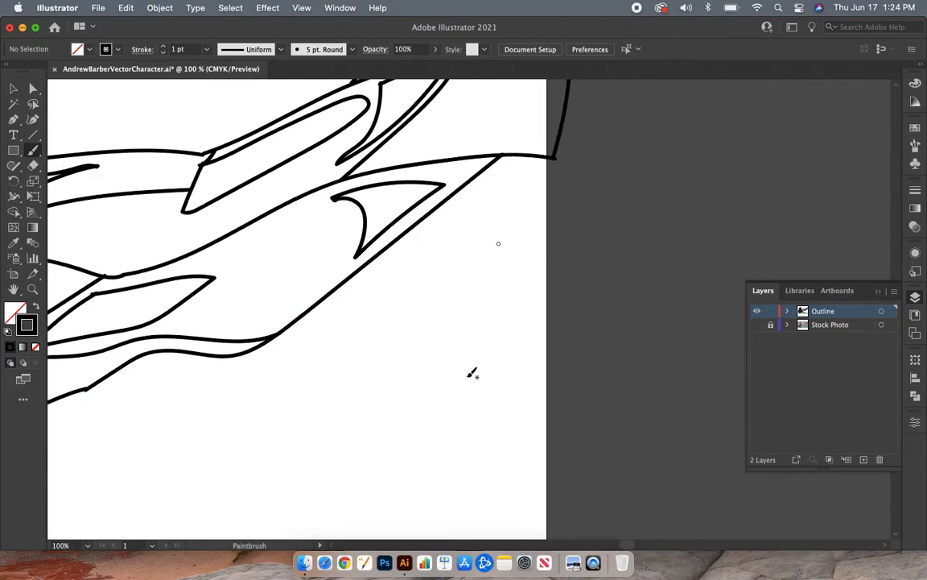
pyautogui.scroll(-10, 473, 373)
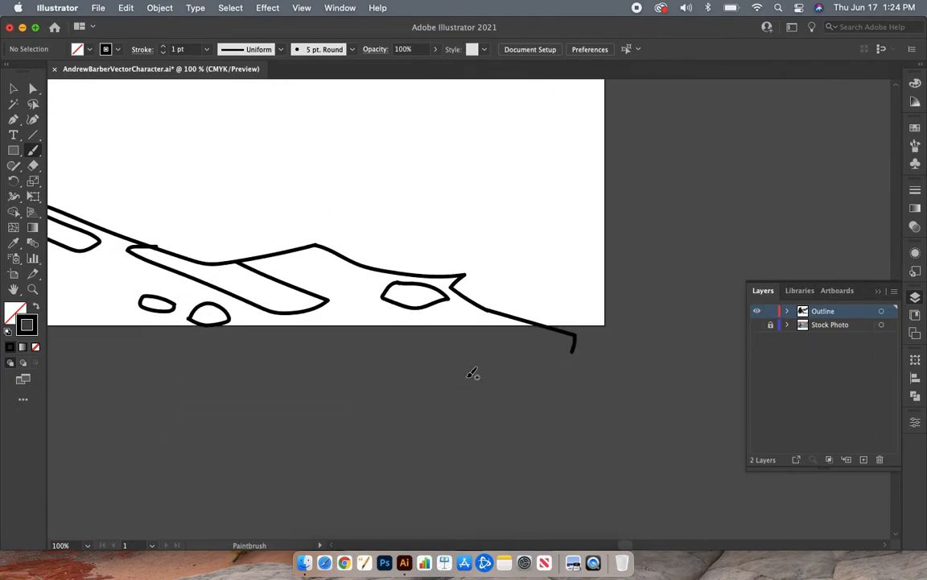
pyautogui.hscroll(-5, 473, 373)
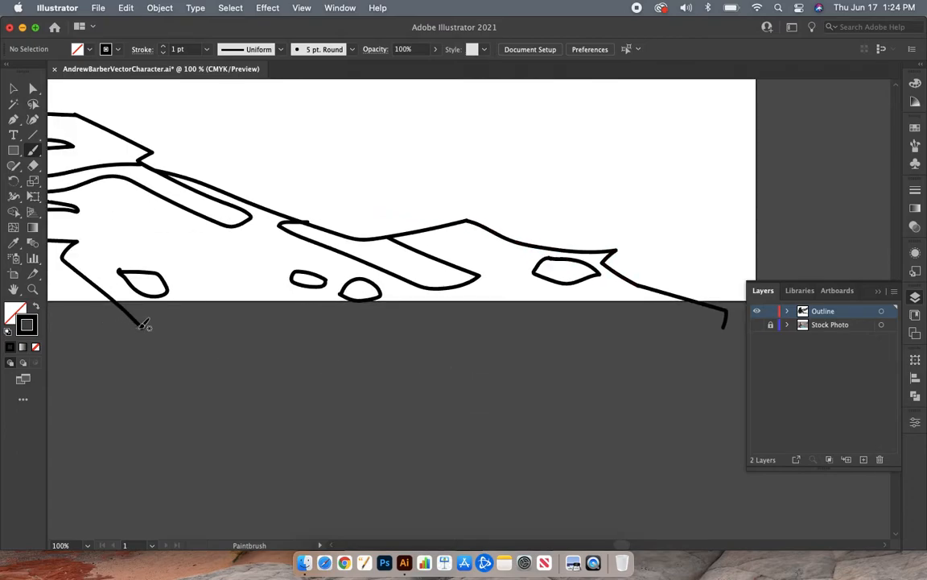
pyautogui.moveTo(138, 325)
pyautogui.mouseDown()
pyautogui.moveTo(308, 315)
pyautogui.moveTo(664, 338)
pyautogui.moveTo(696, 336)
pyautogui.moveTo(729, 317)
pyautogui.mouseUp()
pyautogui.hscroll(3, 677, 447)
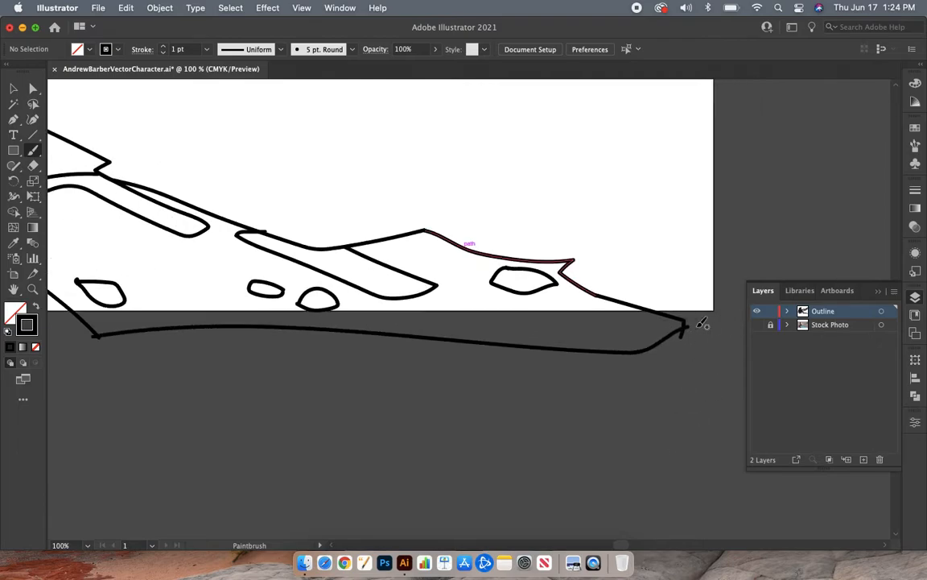
# - Close the bottom of the character's torso and legs with one Paintbrush stroke just below the artboard, crossing all the open lines
pyautogui.hscroll(-15, 427, 372)
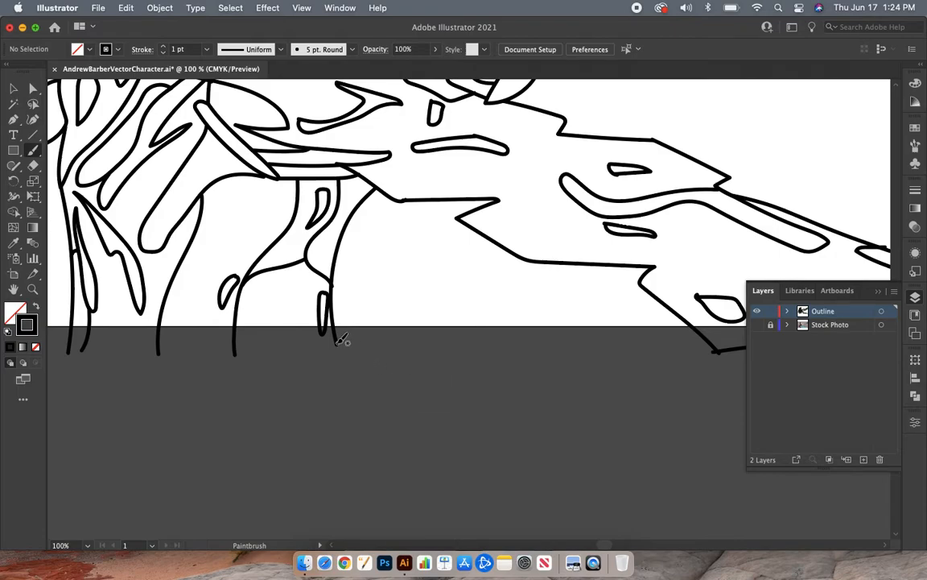
pyautogui.moveTo(337, 344); pyautogui.dragTo(63, 342)
pyautogui.scroll(3, 165, 389)
pyautogui.hscroll(-3, 165, 390)
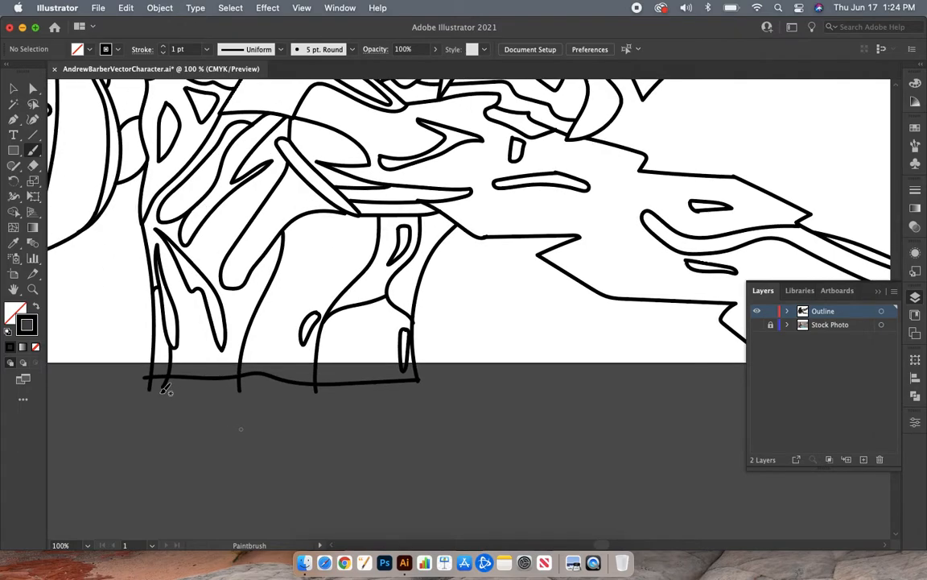
# - Inspect the arm, head and the whole outline for any remaining open edges
pyautogui.hscroll(-3, 165, 390)
pyautogui.scroll(15, 165, 389)
pyautogui.hscroll(-3, 165, 390)
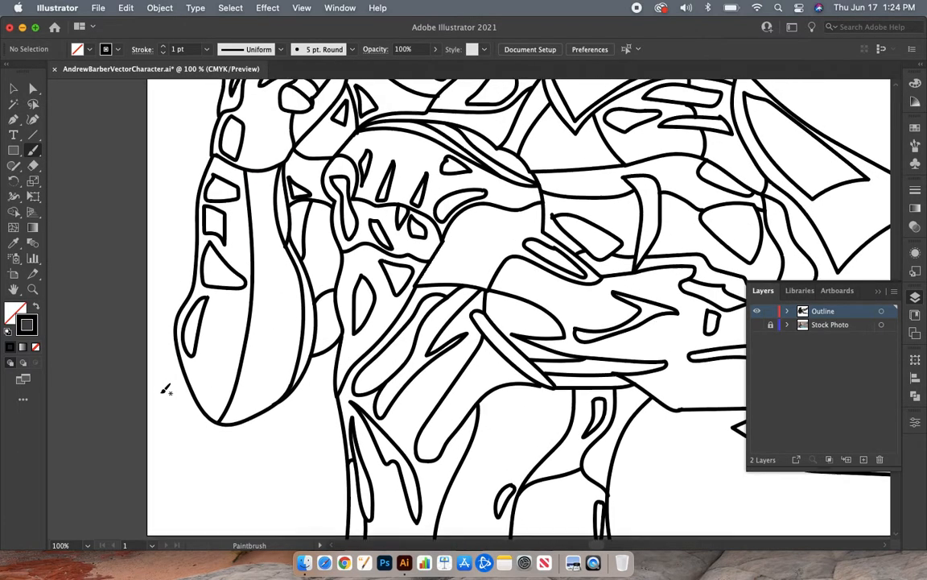
pyautogui.scroll(10, 165, 394)
pyautogui.hscroll(3, 165, 394)
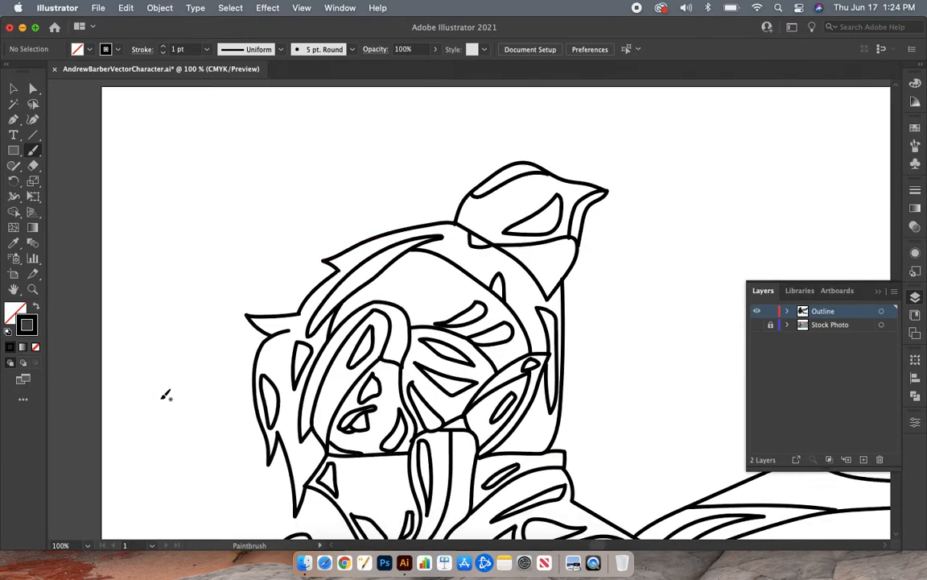
pyautogui.press('super+minus')
pyautogui.press('super+minus')
pyautogui.press('super+minus')
pyautogui.press('super+minus')
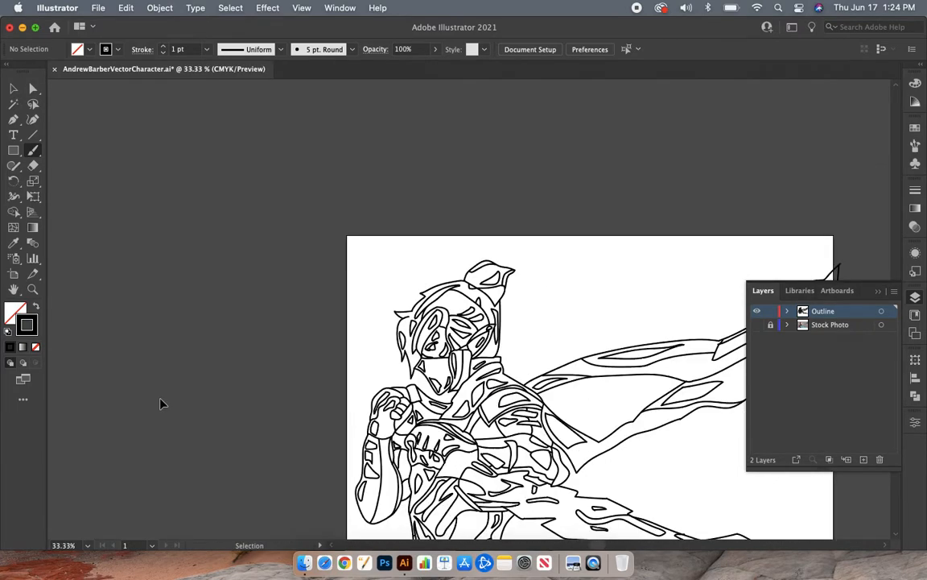
pyautogui.hscroll(10, 280, 356)
pyautogui.scroll(-5, 279, 356)
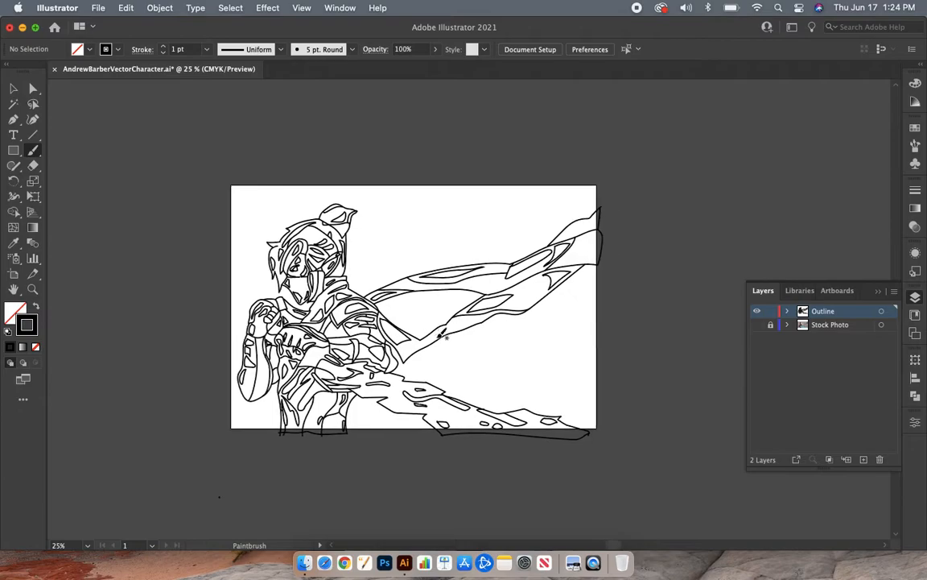
pyautogui.press('super+equal')
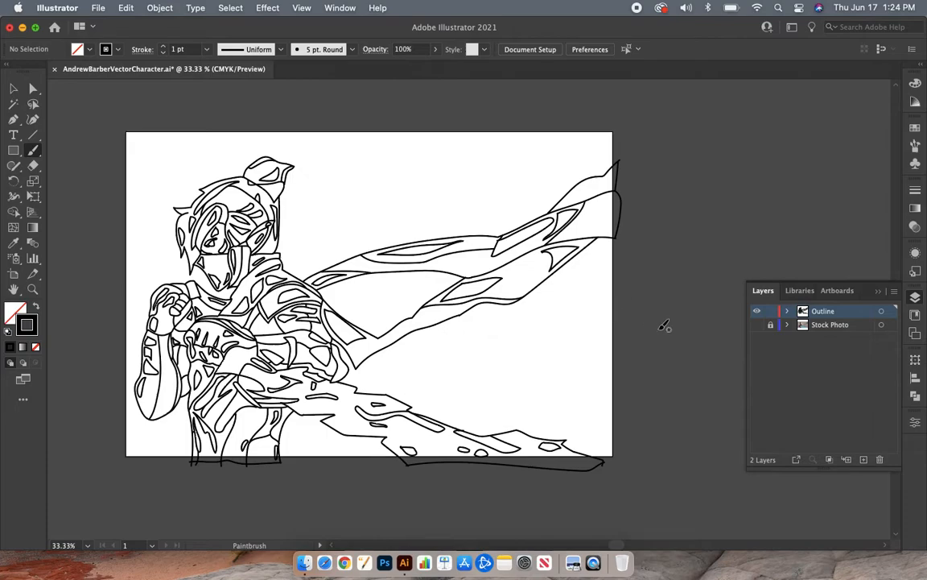
# - Make the Stock Photo layer visible again and compare the artwork with the Outline and Stock Photo layers hidden in turn
pyautogui.click(757, 324)
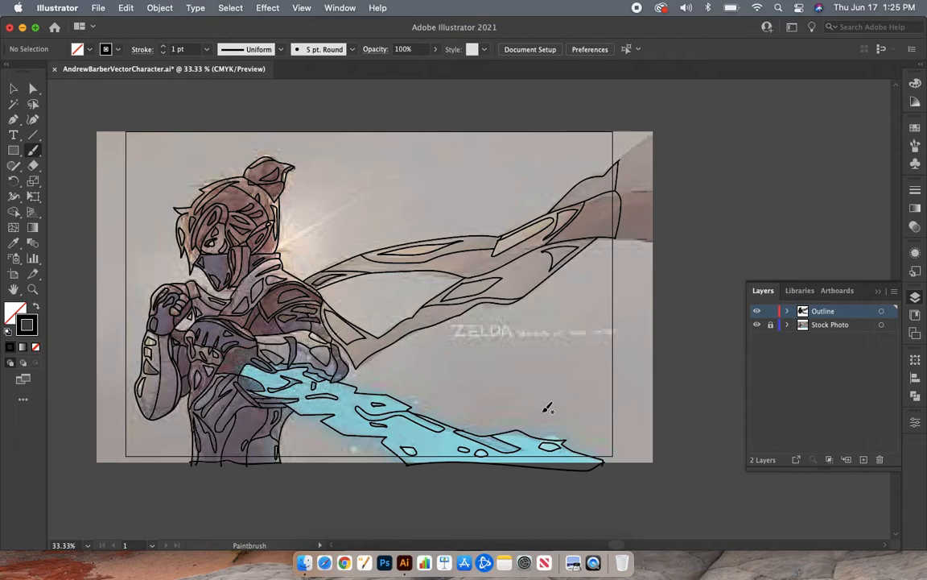
pyautogui.click(757, 312)
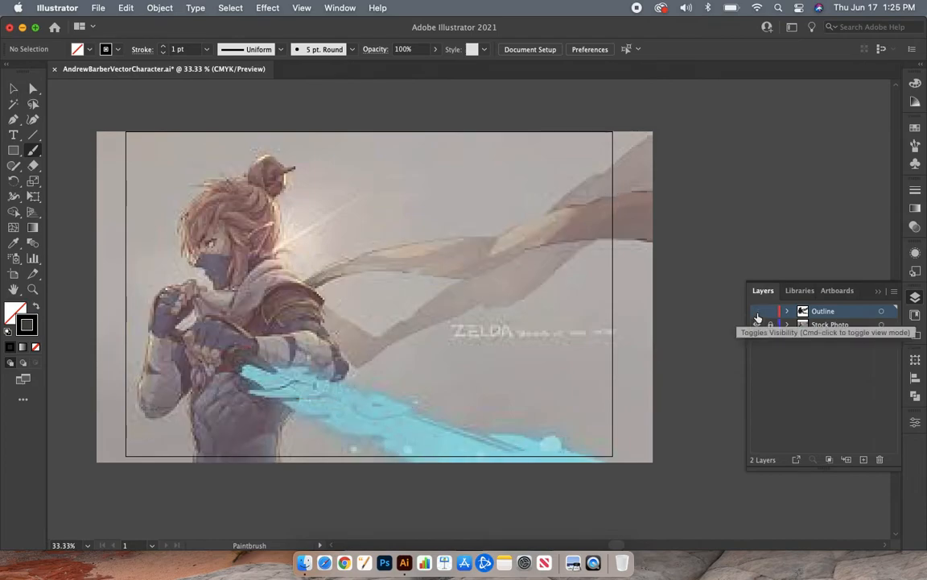
pyautogui.click(757, 312)
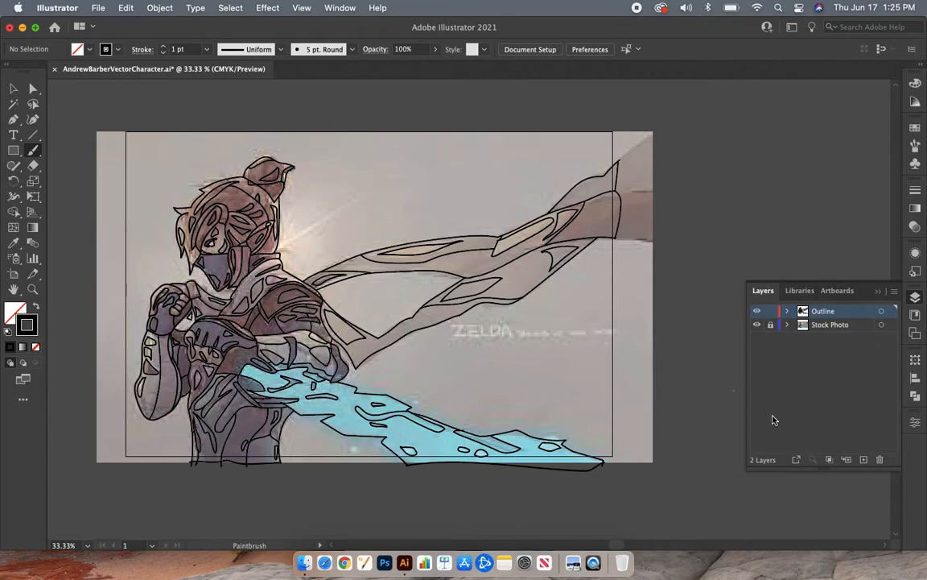
pyautogui.click(757, 325)
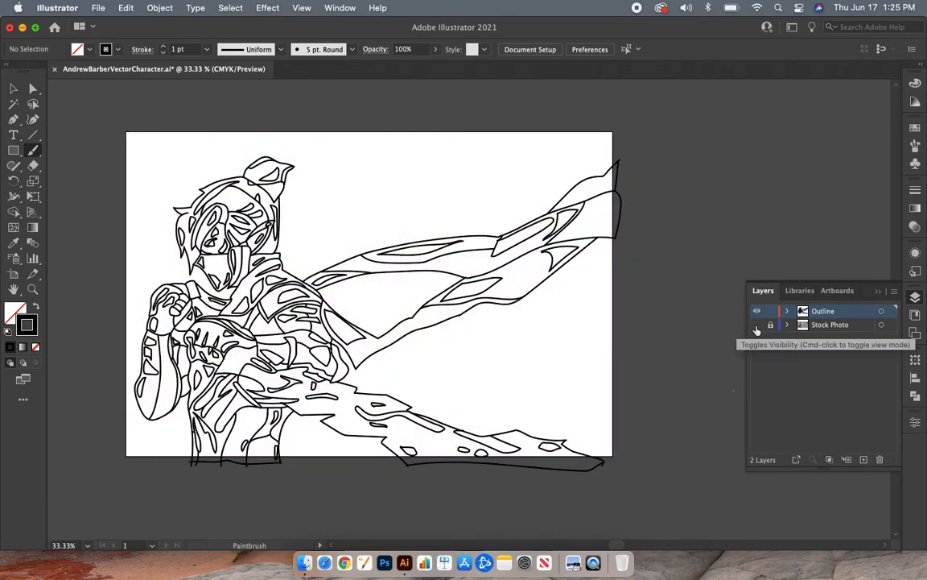
pyautogui.click(757, 325)
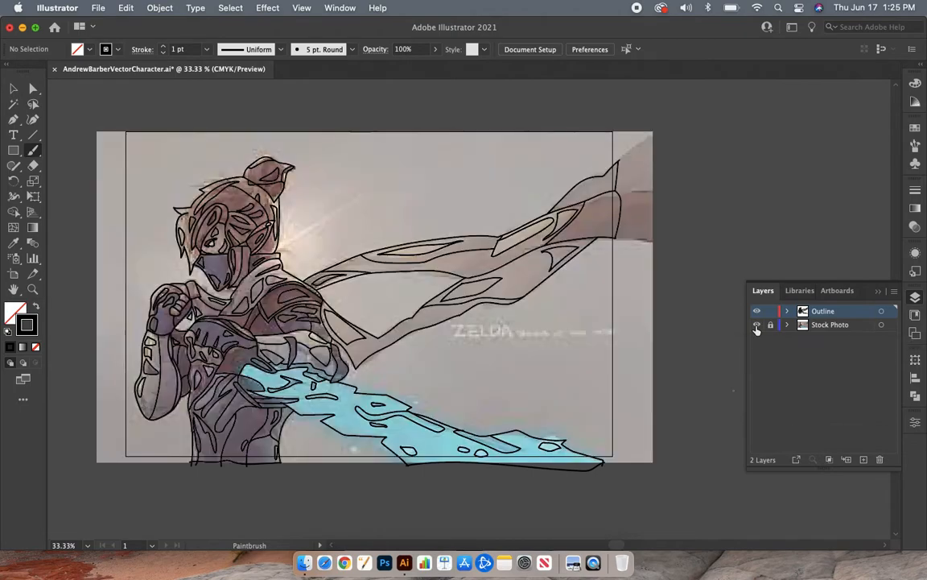
pyautogui.click(757, 325)
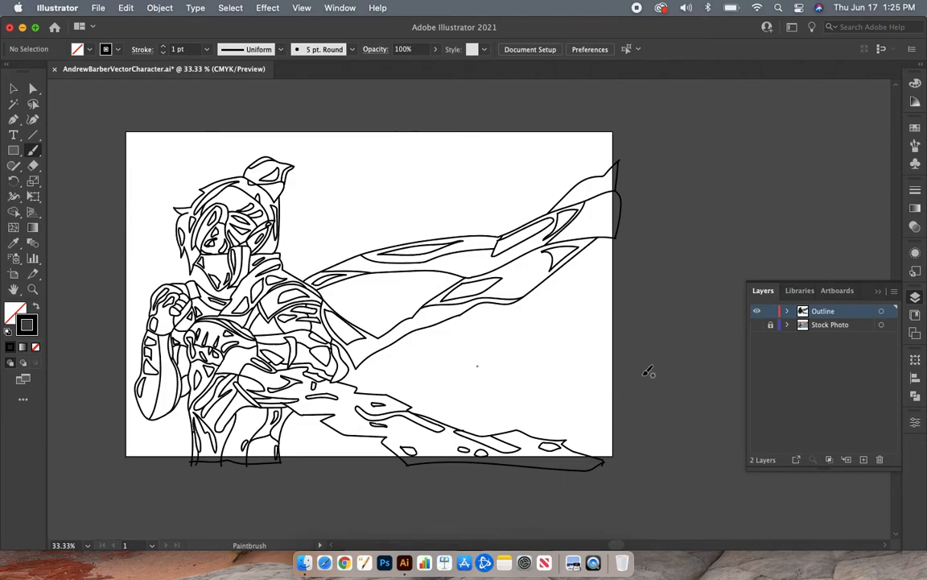
pyautogui.click(757, 325)
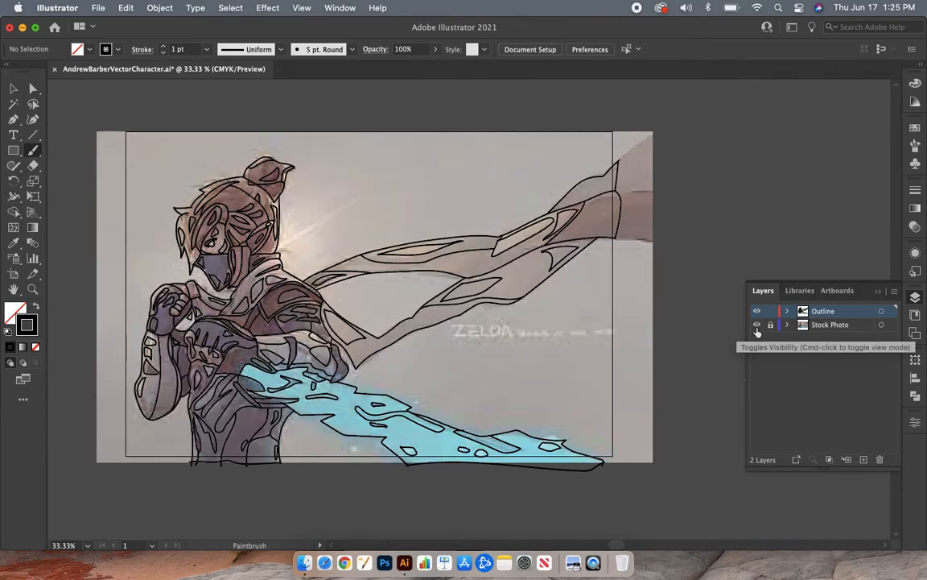
# - Save the character document under its existing name
pyautogui.click(97, 8)
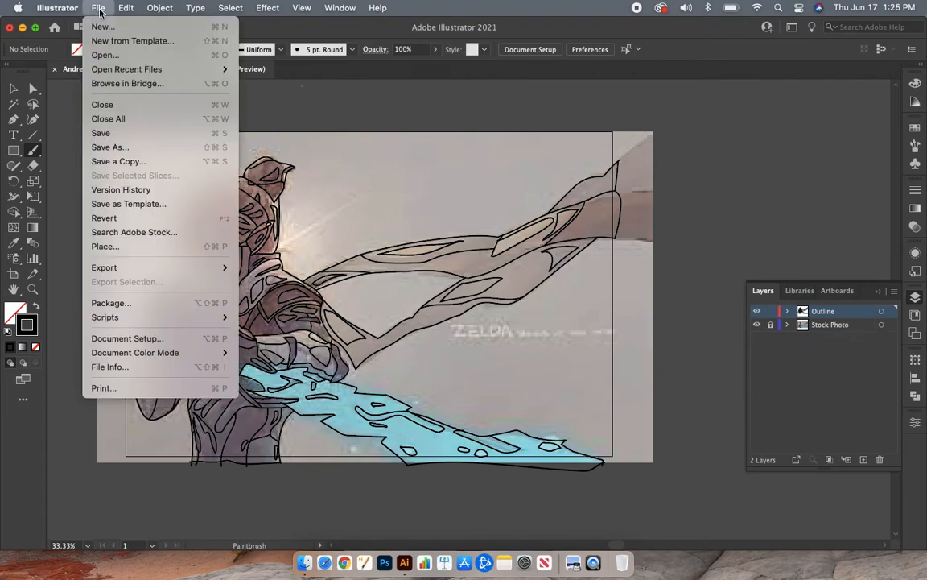
pyautogui.click(101, 134)
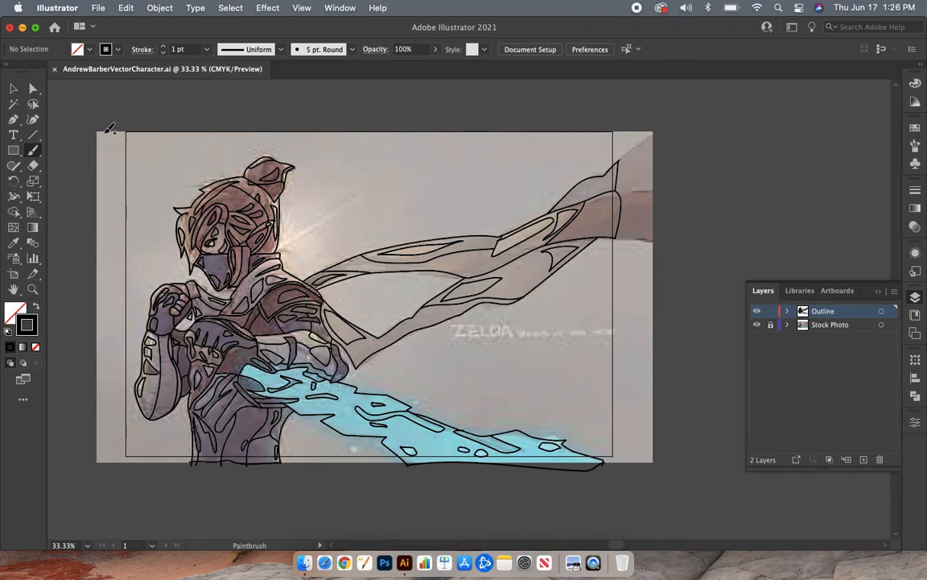
pyautogui.press('super+shift+5')
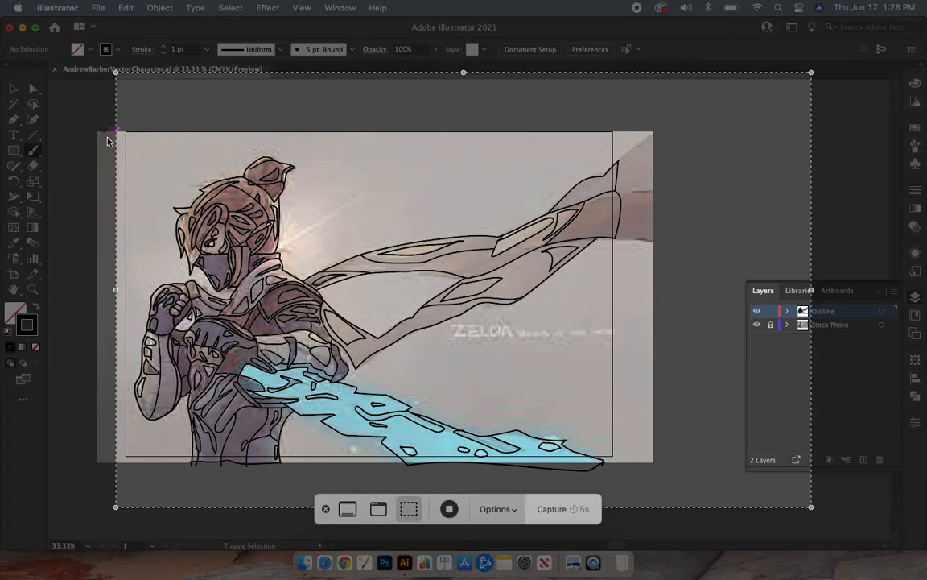